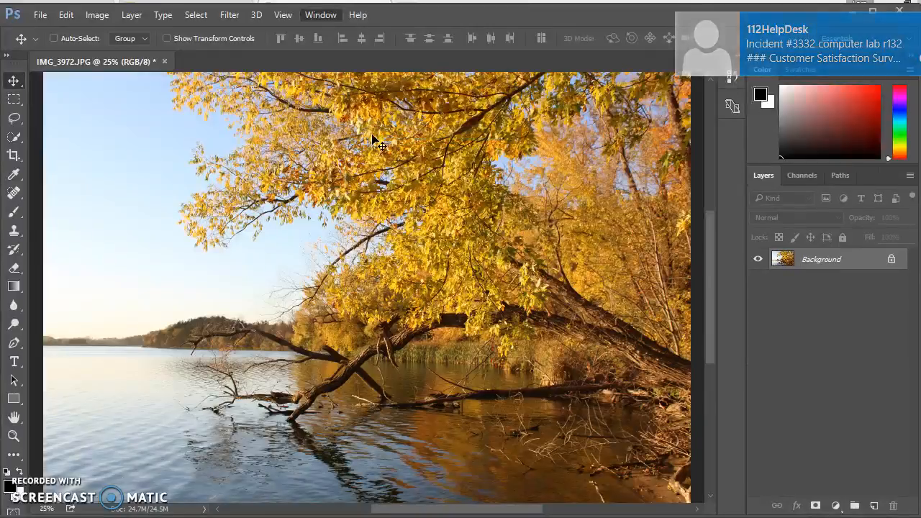
- Show the Adjustments panel and add a Brightness/Contrast adjustment layer with contrast 13 and brightness -36
left_click(322, 16)
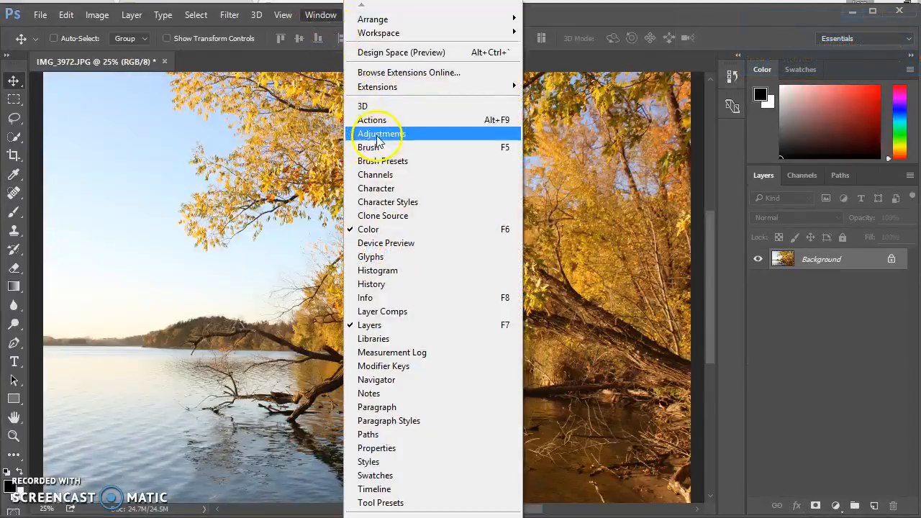
left_click(374, 134)
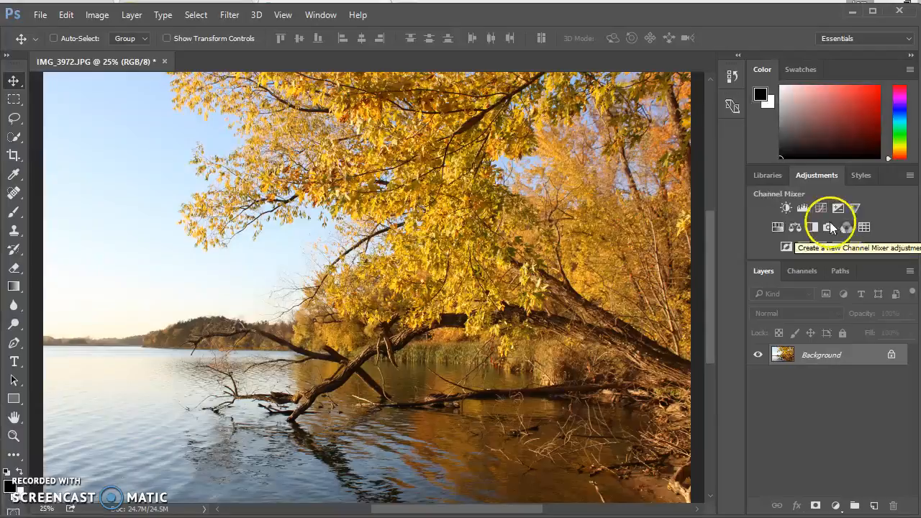
left_click(786, 209)
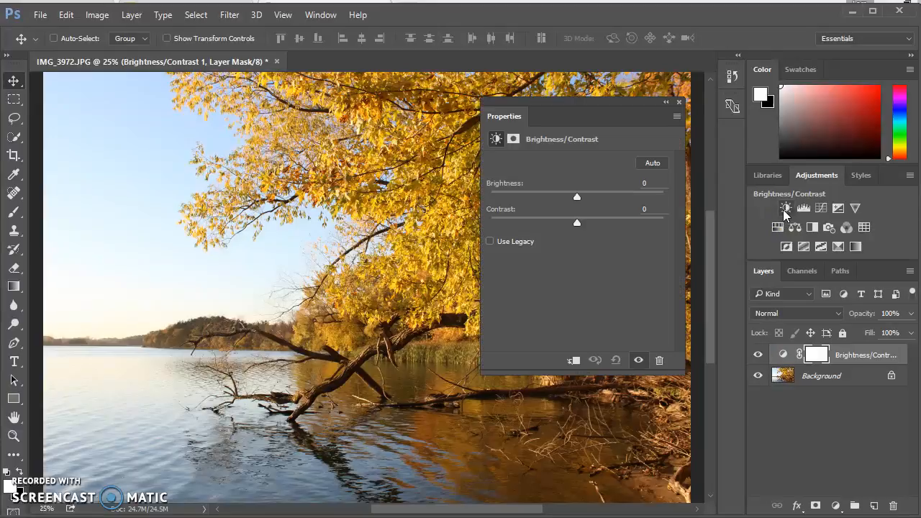
left_click(782, 207)
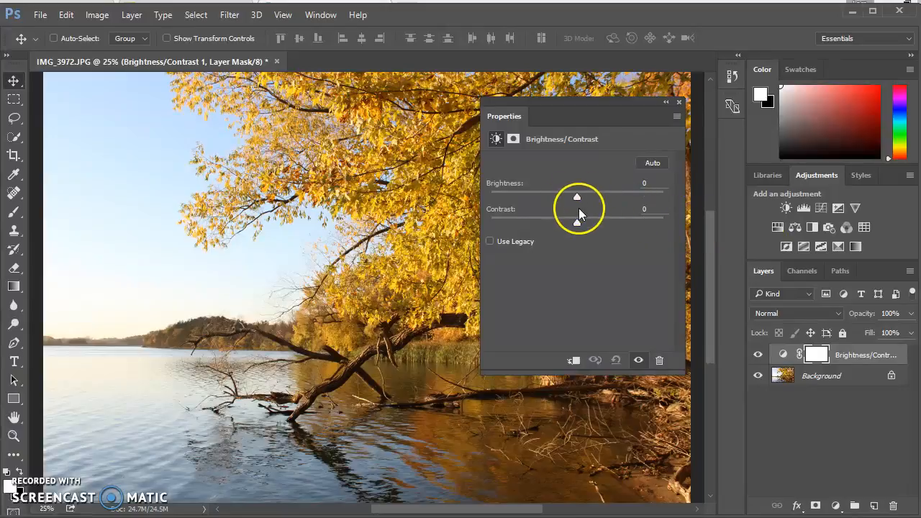
mouse_move(576, 220)
left_mouse_down()
mouse_move(566, 222)
mouse_move(669, 226)
mouse_move(485, 229)
mouse_move(579, 226)
left_mouse_up()
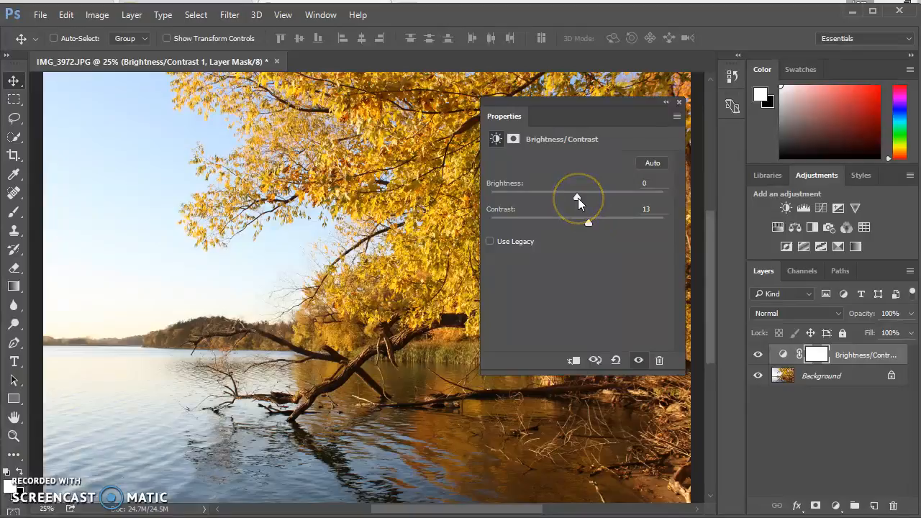
left_click_drag(578, 198, 556, 203)
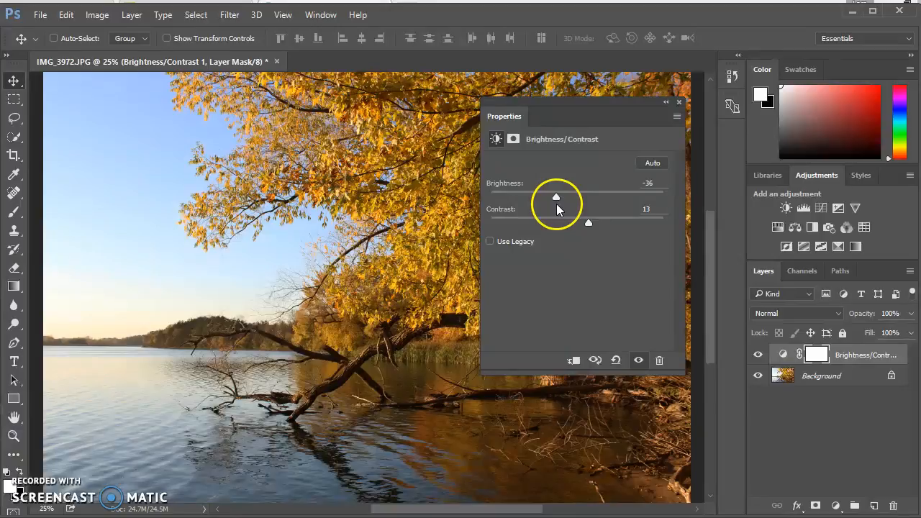
left_click(681, 103)
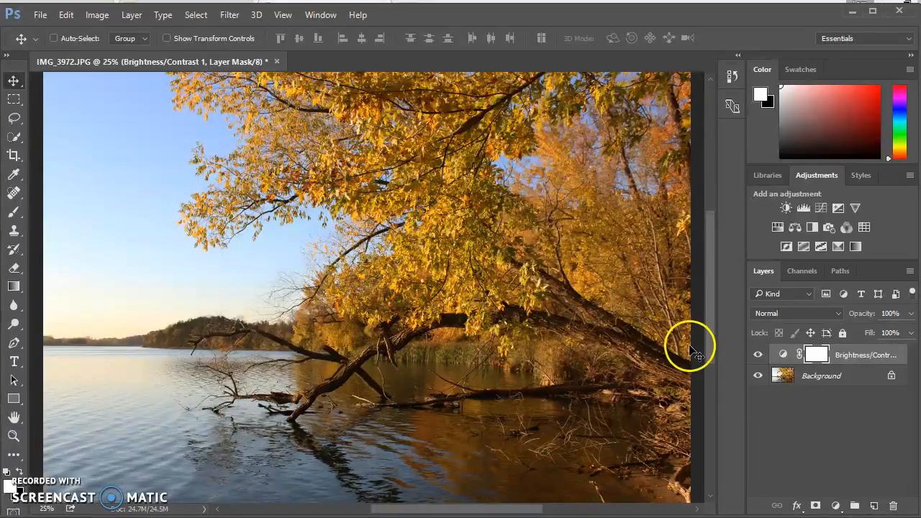
- Reopen the Brightness/Contrast adjustment layer's settings to review them, and close them again
double_click(847, 355)
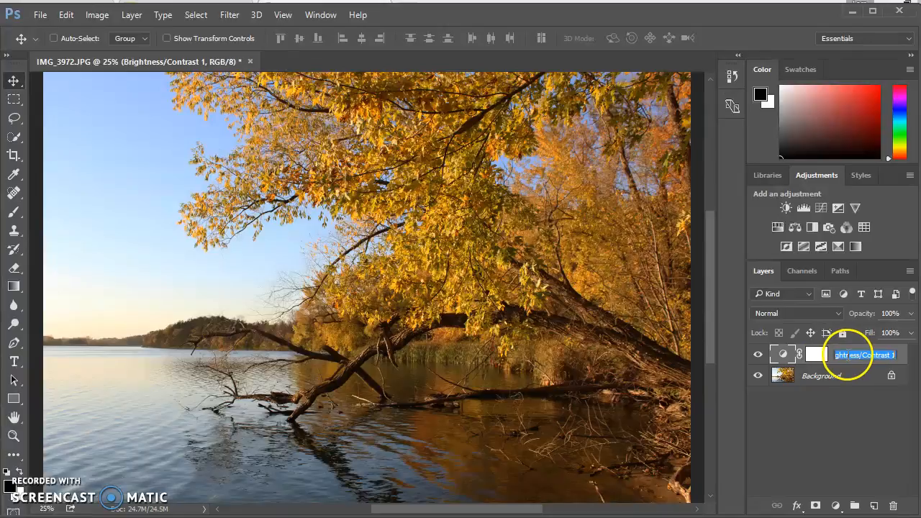
left_click(775, 354)
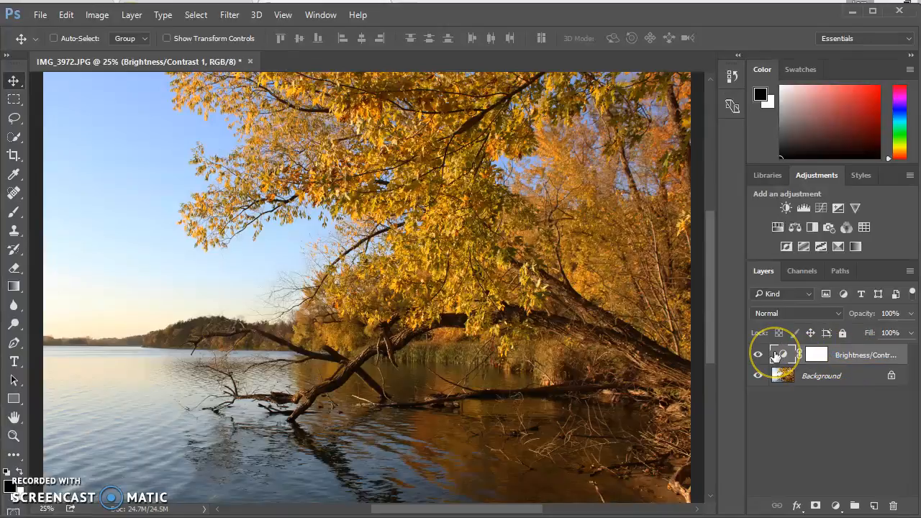
double_click(775, 354)
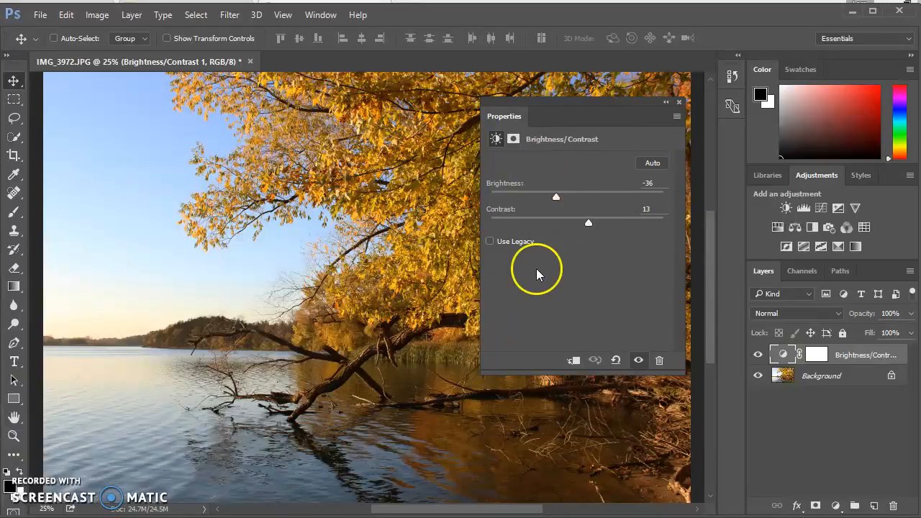
left_click(679, 105)
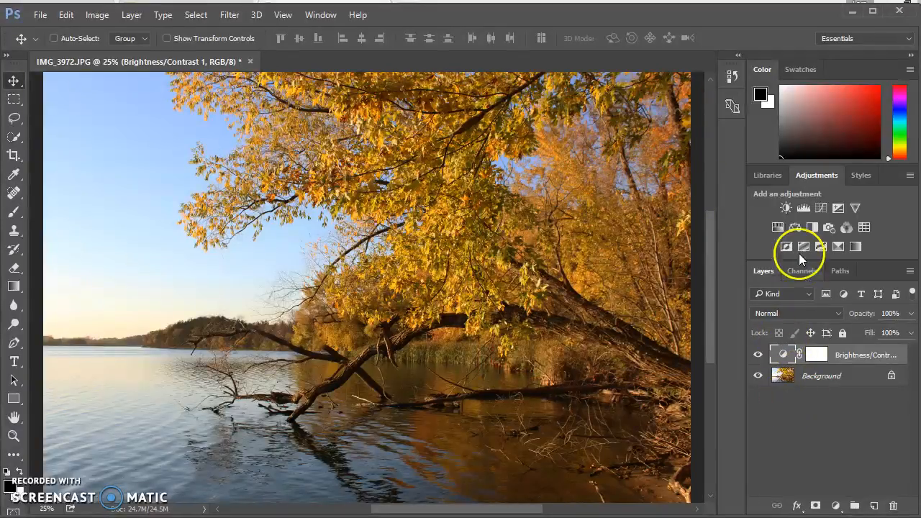
- Add a Levels adjustment layer with black input 83, midtone 1.00 and white input 219
left_click(804, 208)
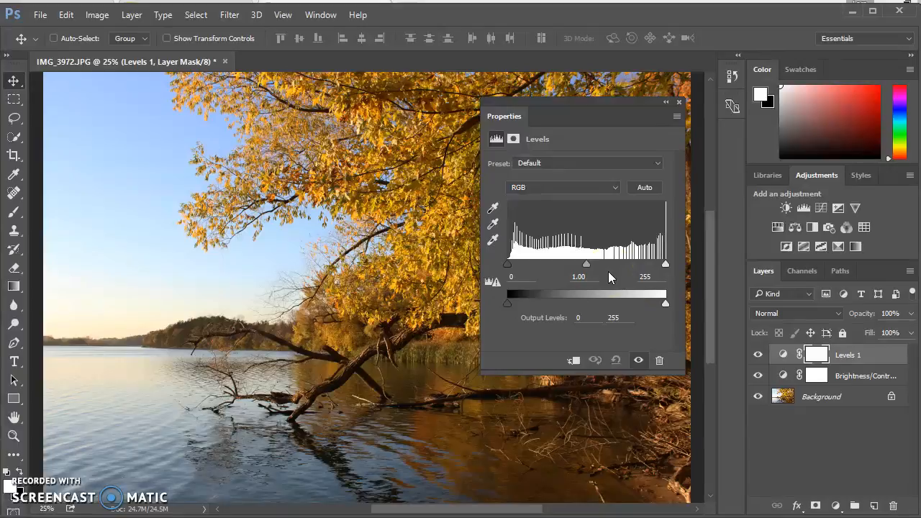
mouse_move(587, 263)
left_mouse_down()
mouse_move(556, 269)
mouse_move(621, 266)
mouse_move(586, 269)
left_mouse_up()
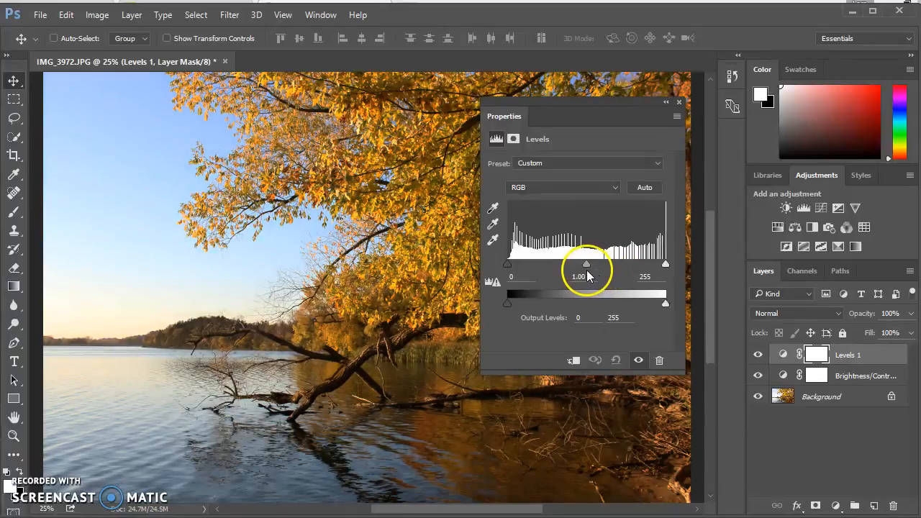
left_click_drag(665, 267, 644, 266)
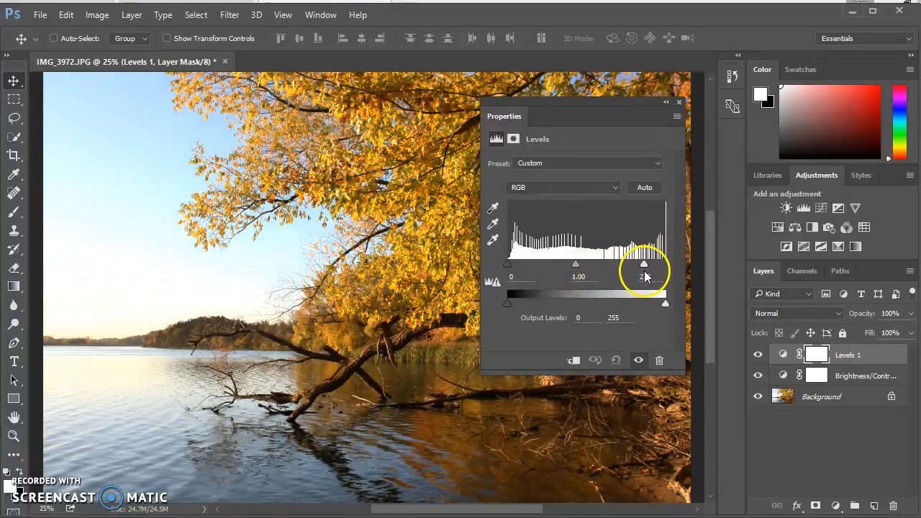
left_click_drag(508, 265, 560, 272)
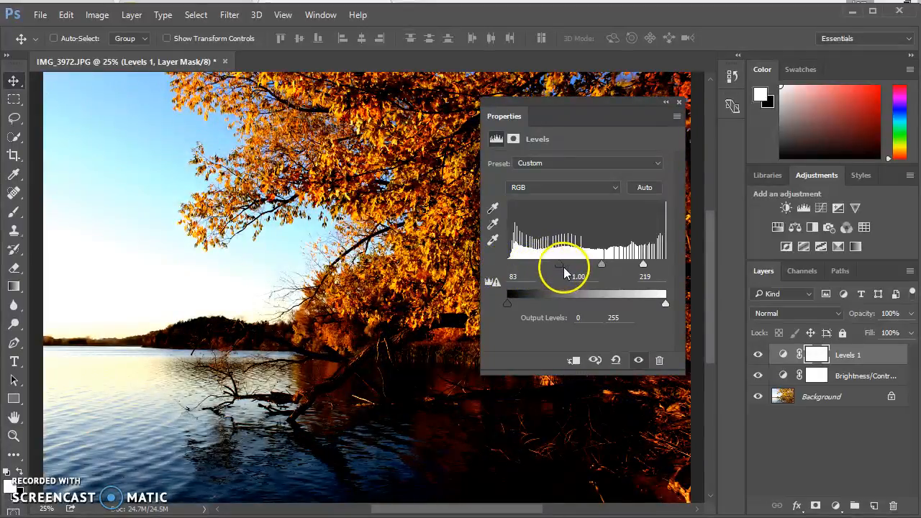
left_click(679, 102)
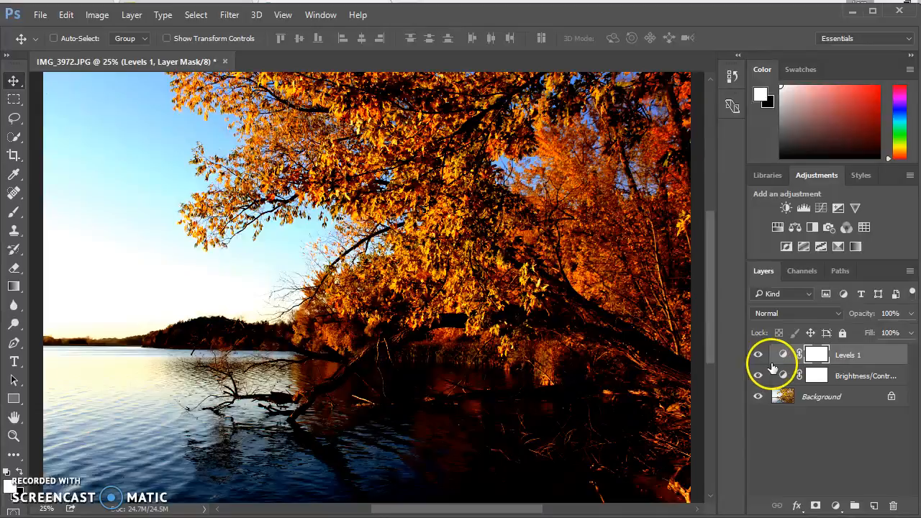
- Delete the Levels adjustment layer
left_click(847, 356)
left_click(894, 508)
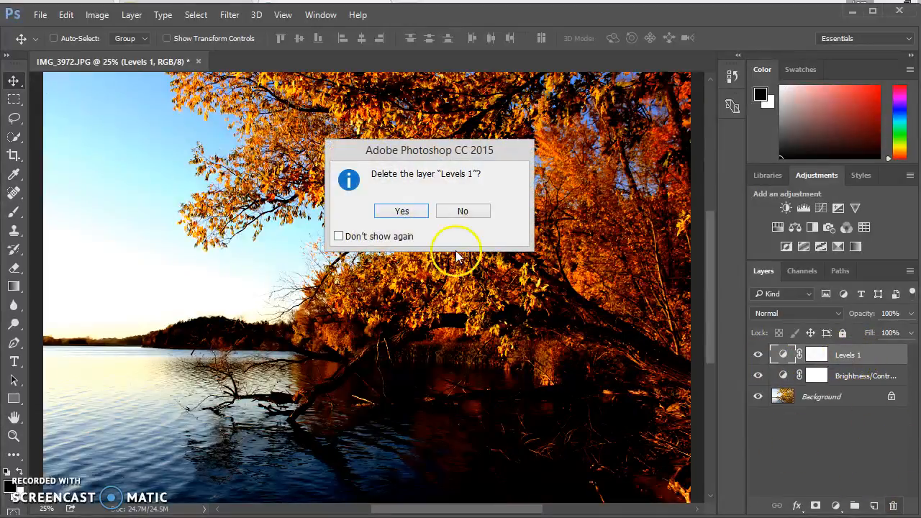
left_click(403, 212)
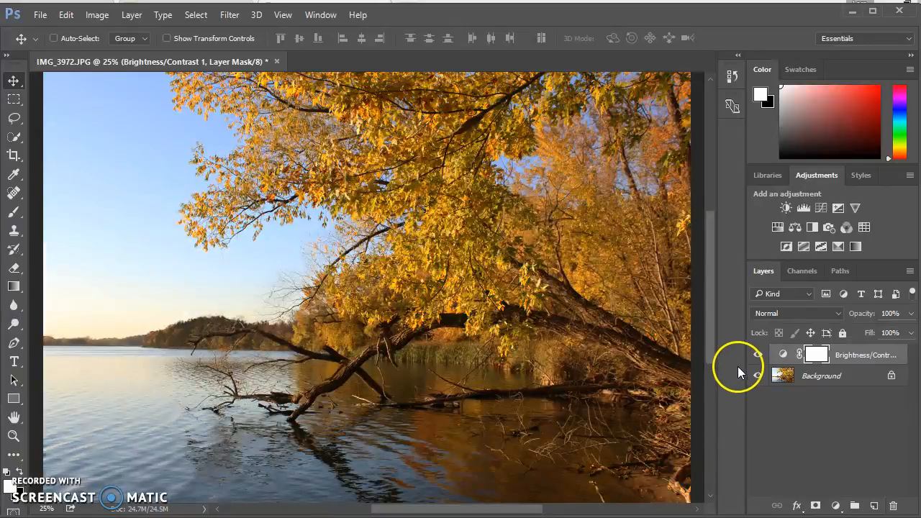
- Add a Curves adjustment layer and shape a gentle S-curve by raising the highlights and lowering the shadows
left_click(821, 207)
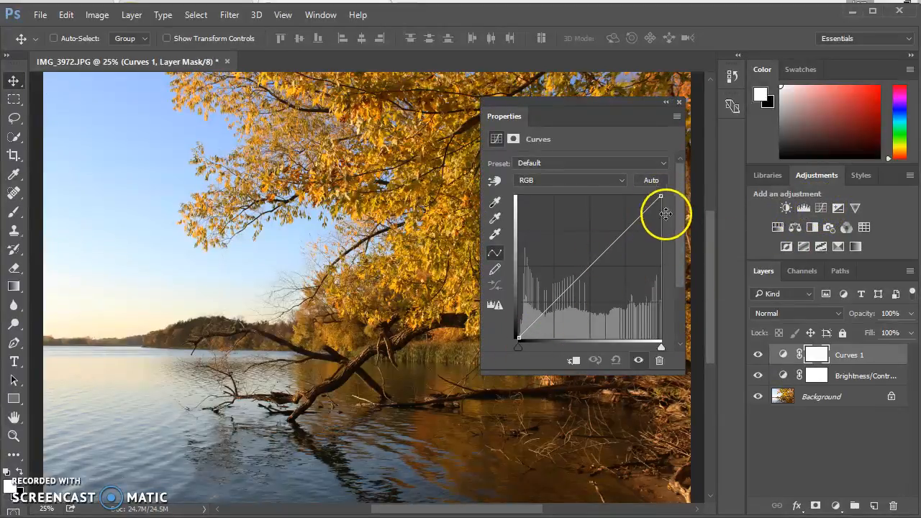
left_click(629, 229)
left_click_drag(629, 229, 628, 222)
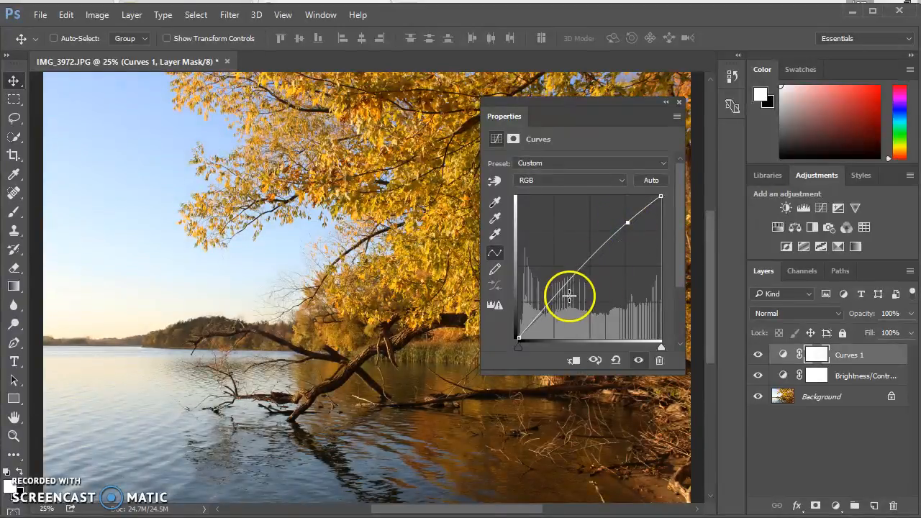
left_click_drag(555, 297, 563, 303)
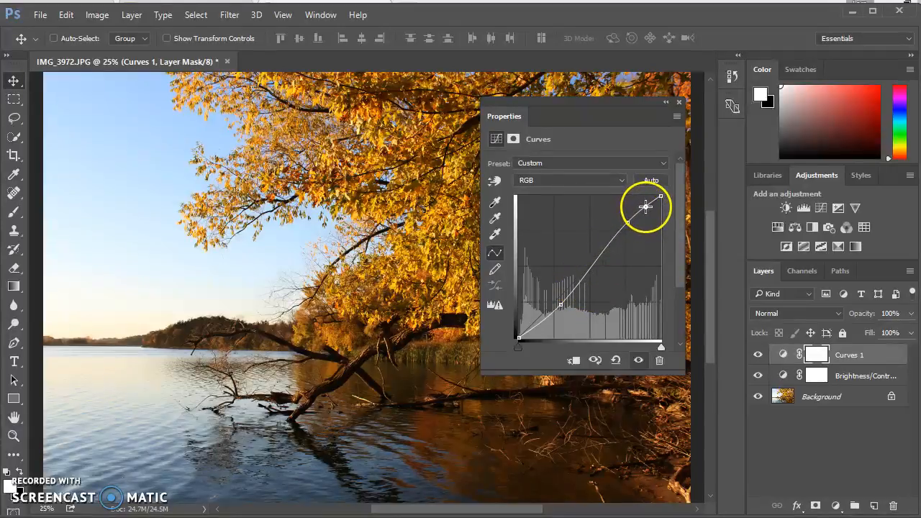
- Place extra control points along the highlights, midtones and shadows of the RGB curve, and close the Curves settings
left_click(621, 232)
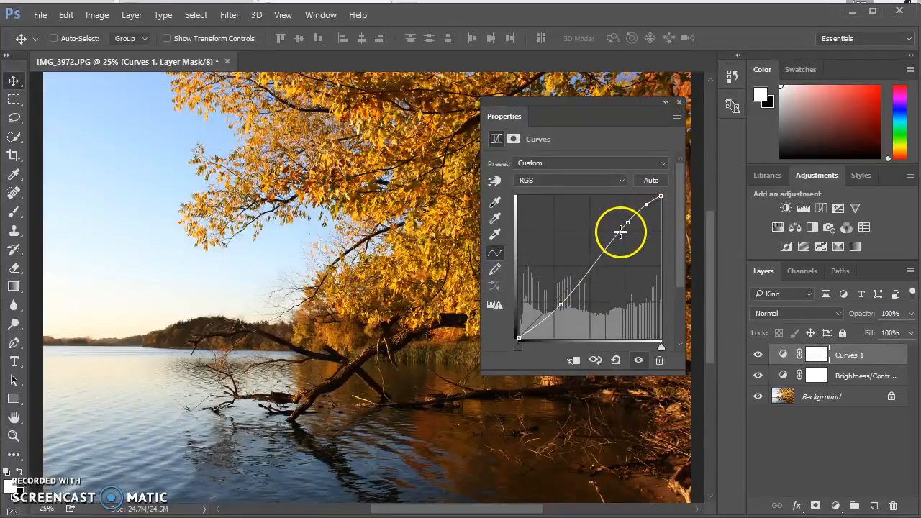
left_click(548, 319)
left_click(578, 285)
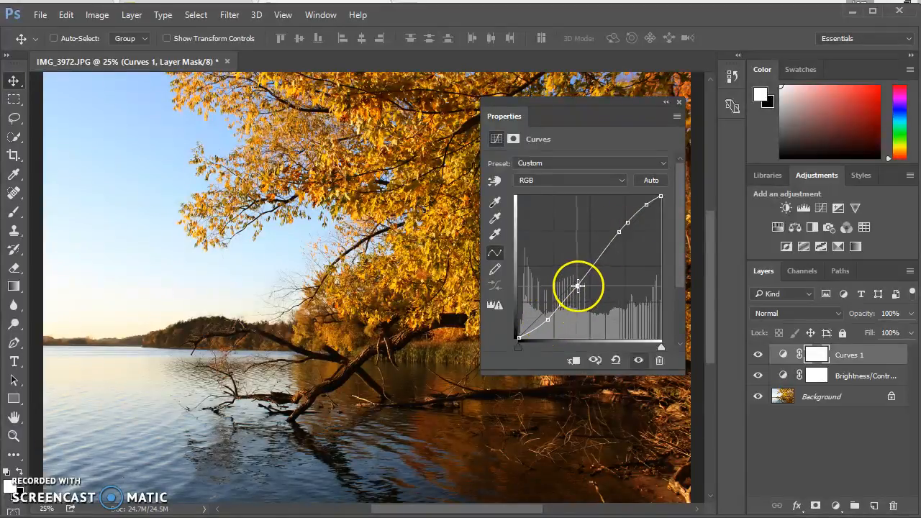
left_click(596, 258)
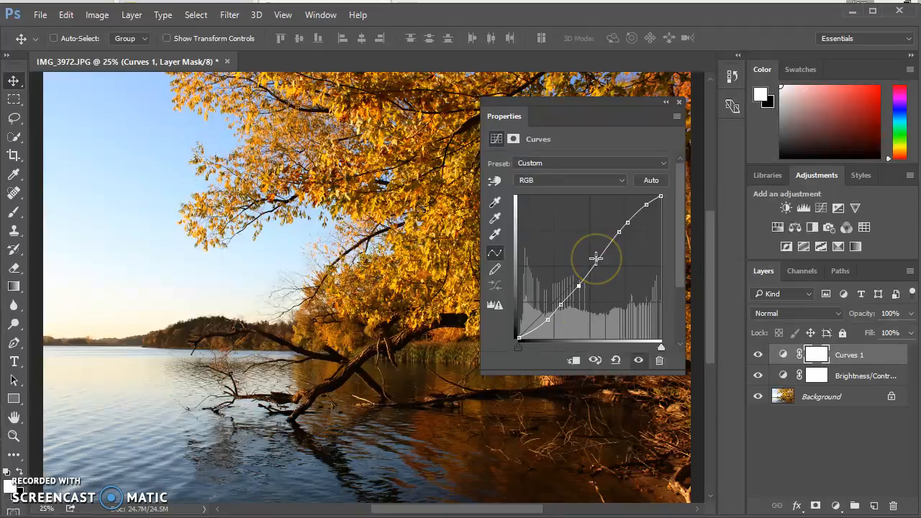
left_click(631, 210)
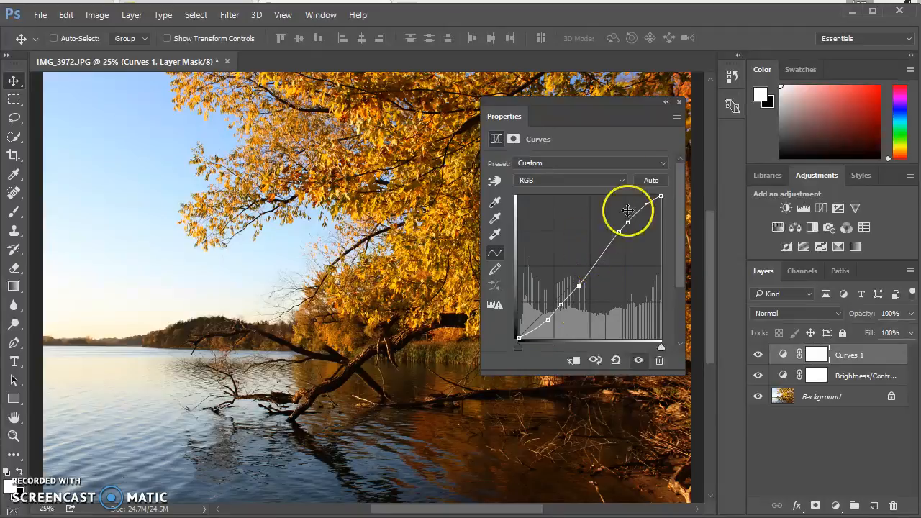
left_click(678, 102)
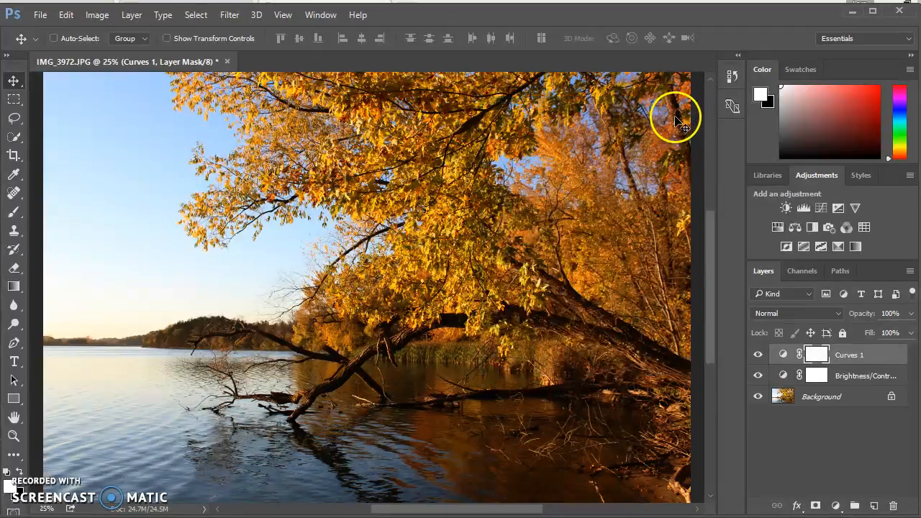
- Add an Exposure adjustment layer and try out the exposure slider, leaving it at 0.00
left_click(838, 209)
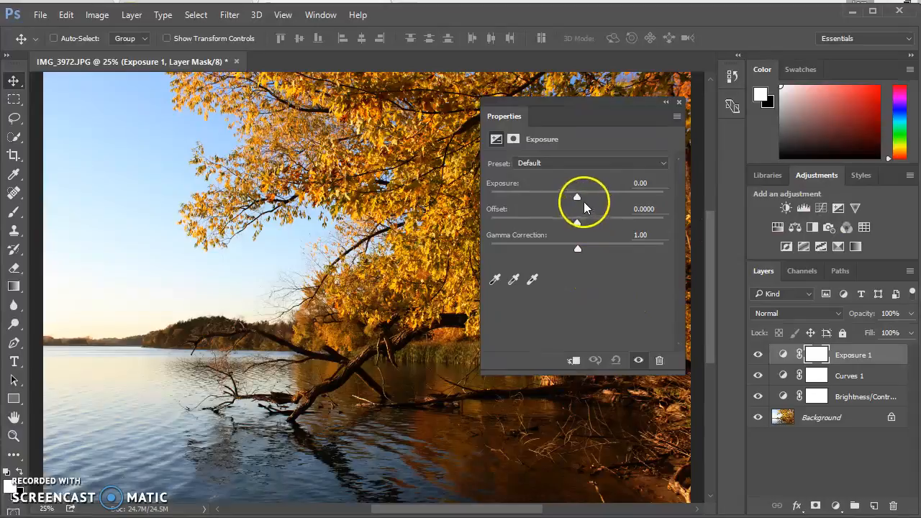
mouse_move(577, 196)
left_mouse_down()
mouse_move(639, 201)
mouse_move(517, 205)
mouse_move(578, 203)
left_mouse_up()
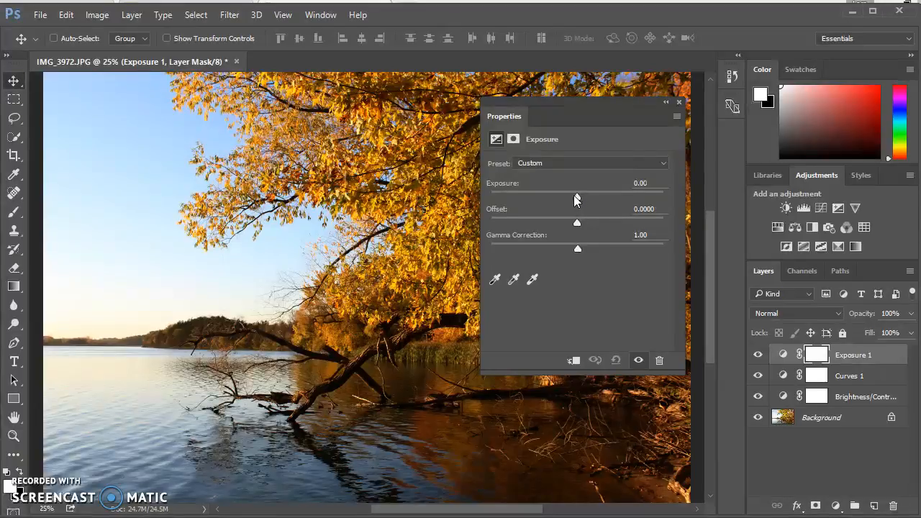
left_click(679, 107)
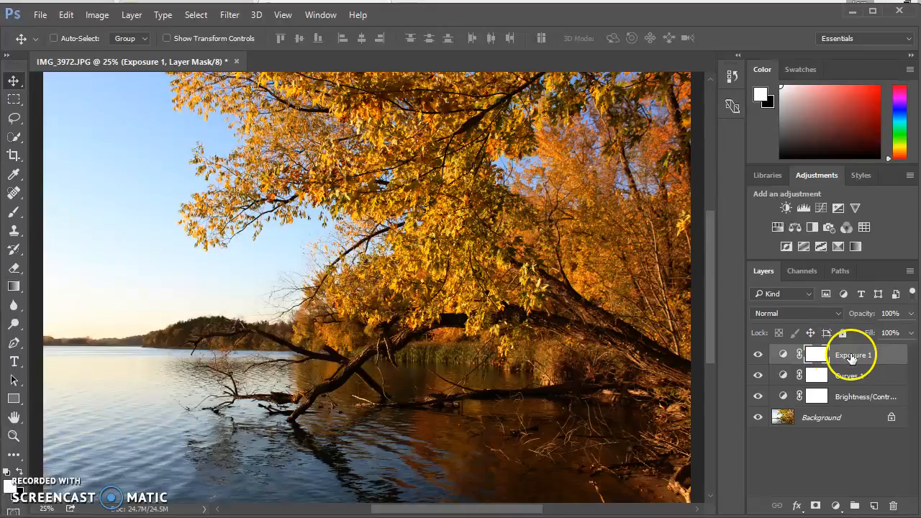
- Delete the Exposure adjustment layer together with its layer mask
left_click(895, 508)
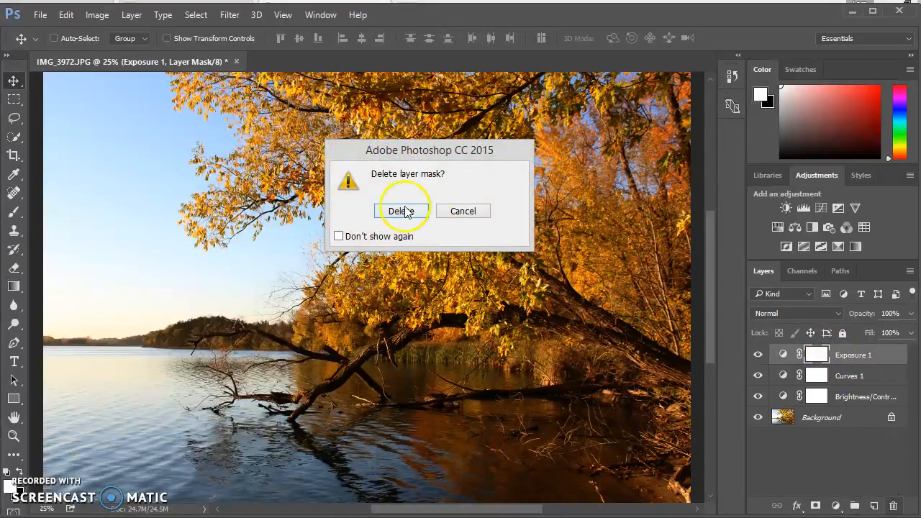
left_click(402, 214)
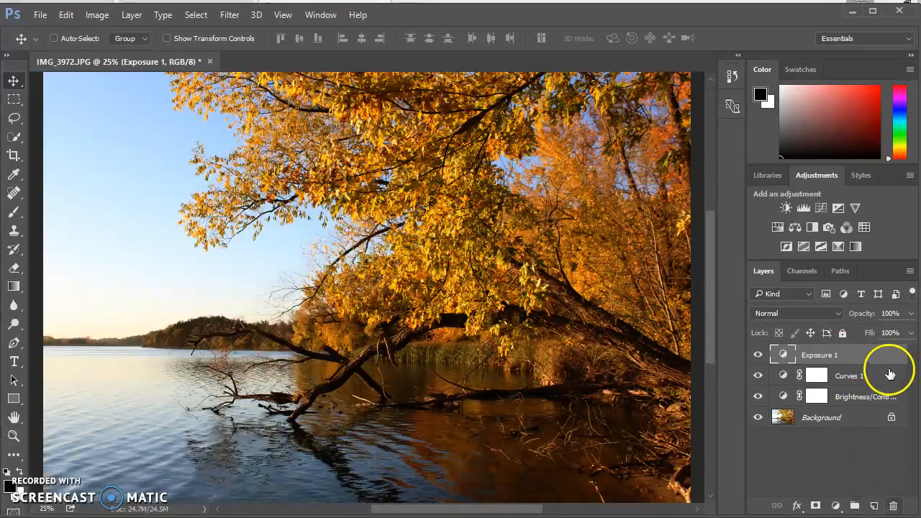
left_click(894, 507)
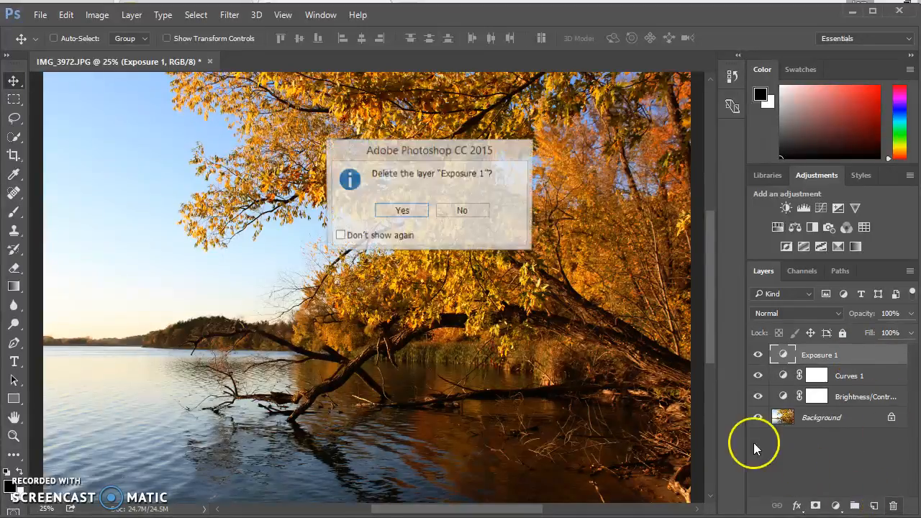
left_click(400, 212)
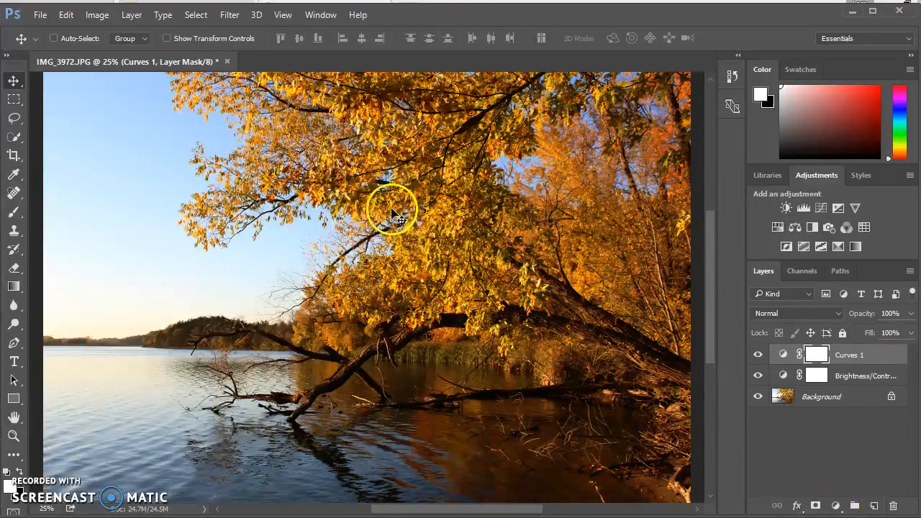
- Add a Vibrance adjustment layer, set its vibrance to +21 and saturation to +10, and close its settings
left_click(853, 207)
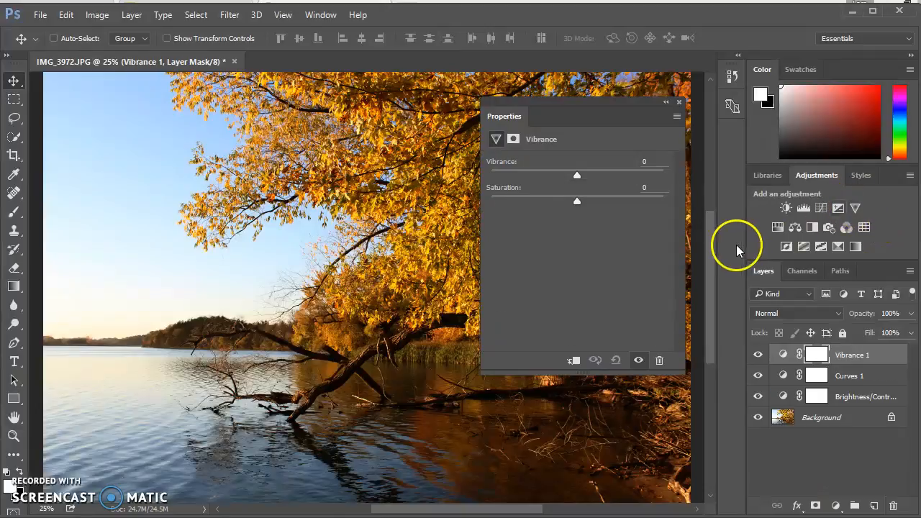
mouse_move(576, 201)
left_mouse_down()
mouse_move(471, 200)
mouse_move(566, 202)
left_mouse_up()
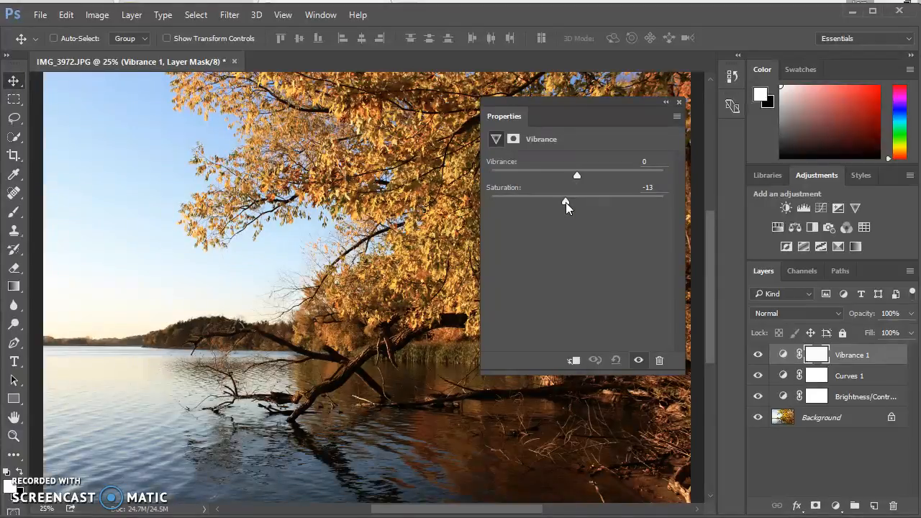
left_click_drag(577, 175, 550, 175)
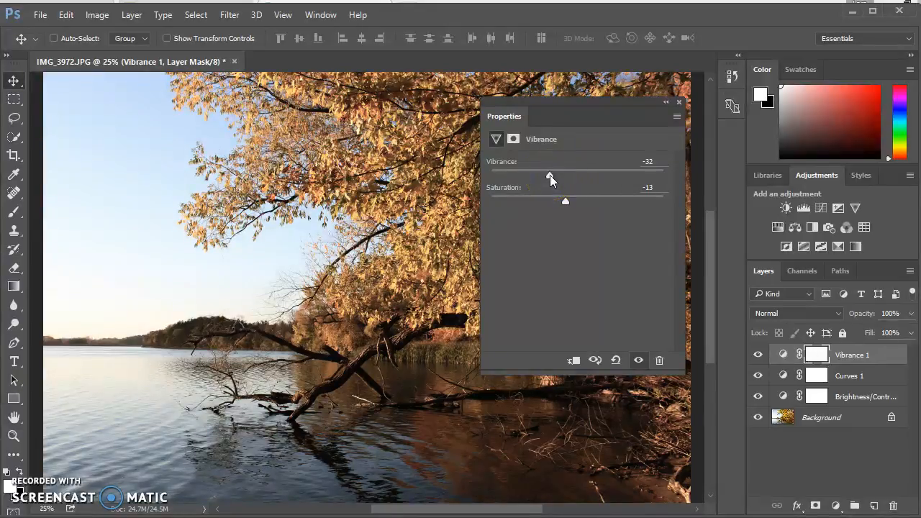
left_click_drag(547, 175, 550, 175)
left_click_drag(606, 177, 626, 203)
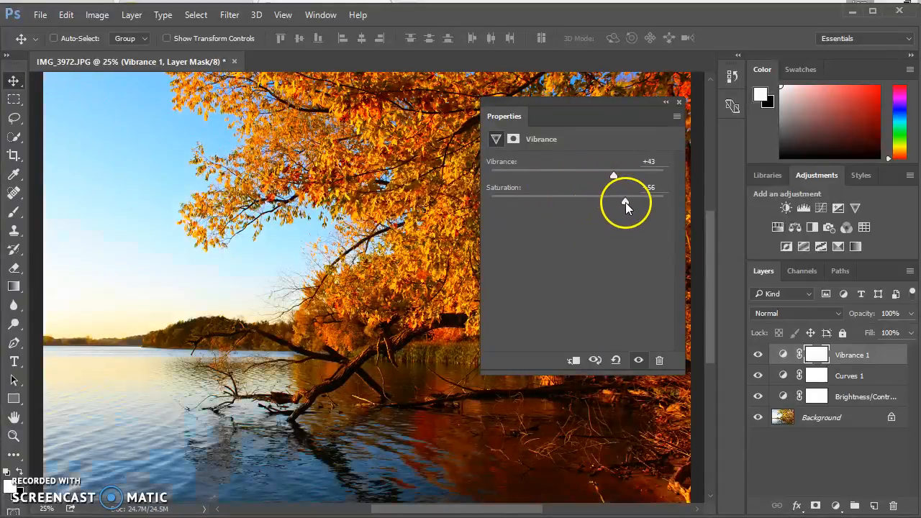
mouse_move(627, 203)
left_mouse_down()
mouse_move(614, 204)
mouse_move(606, 175)
mouse_move(609, 203)
left_mouse_up()
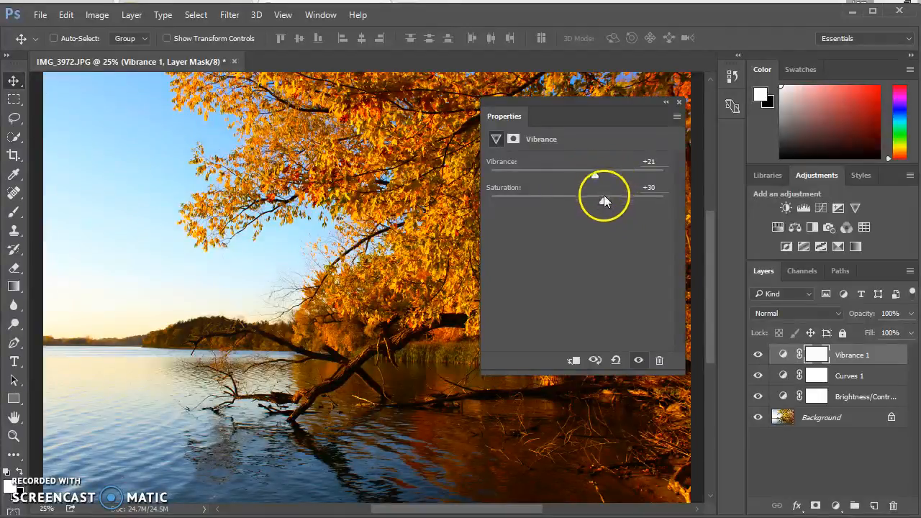
left_click_drag(588, 204, 586, 204)
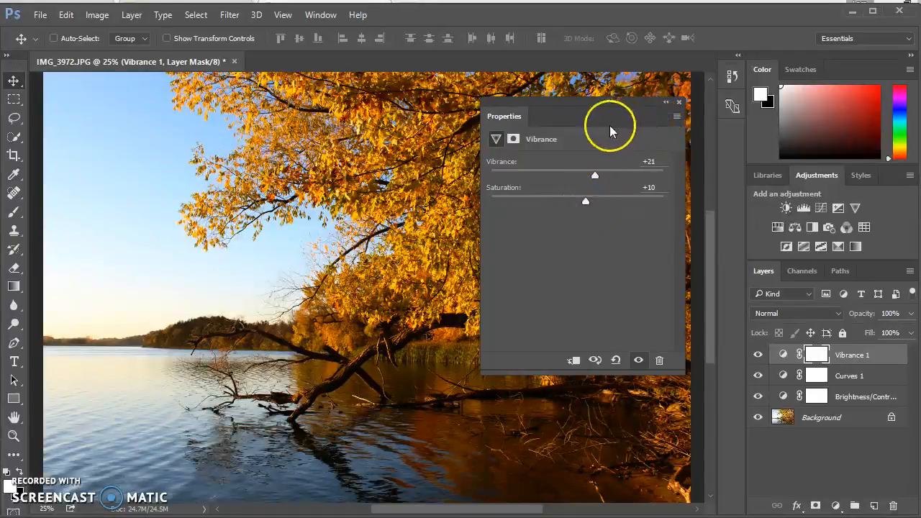
left_click(679, 102)
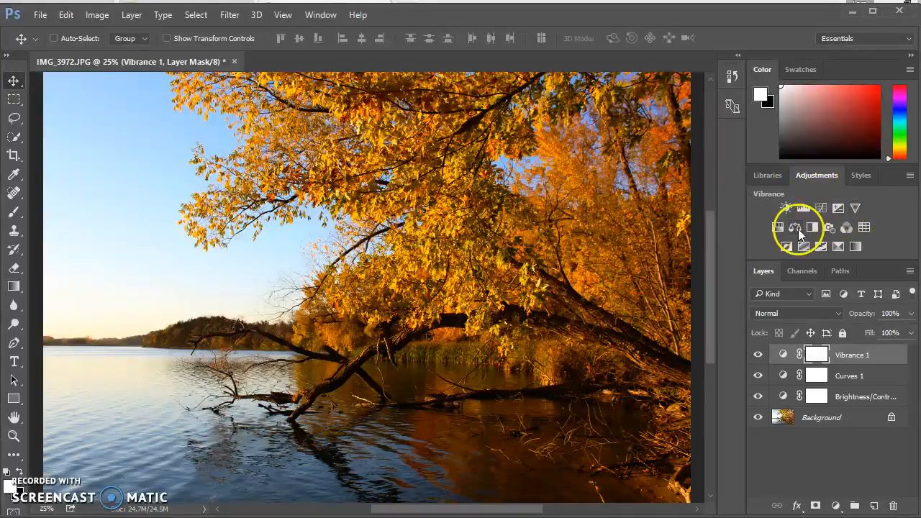
- Add a Hue/Saturation adjustment layer, try a hue of -1 and saturation of +1, and close its settings
left_click(777, 227)
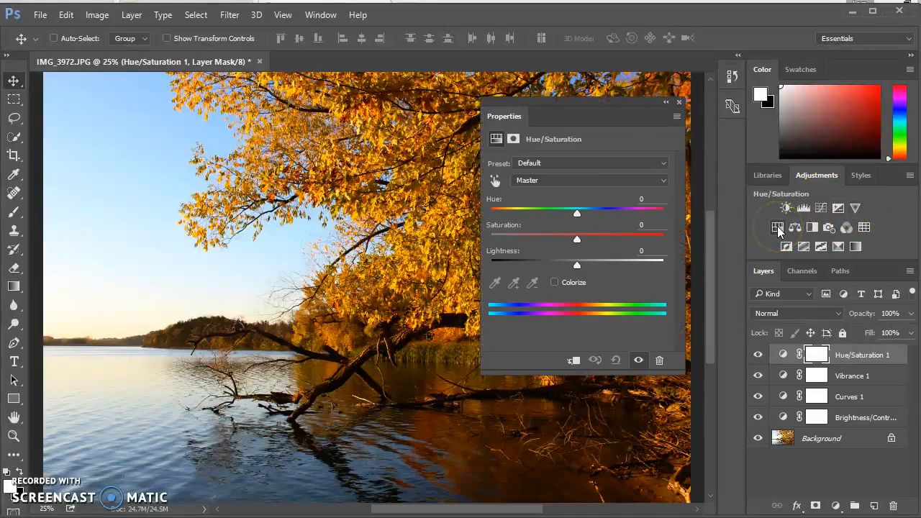
left_click_drag(577, 238, 576, 219)
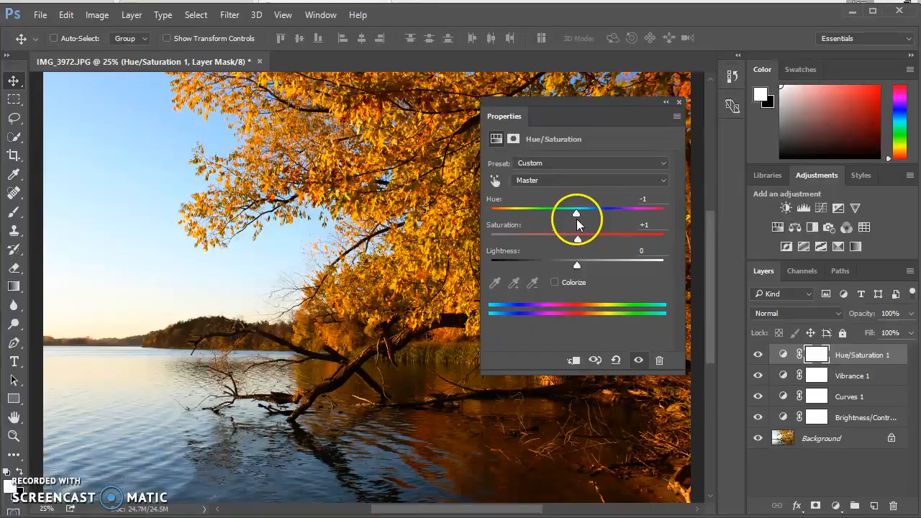
left_click(679, 101)
- Delete the Hue/Saturation adjustment layer together with its layer mask
left_click(891, 508)
left_click(412, 209)
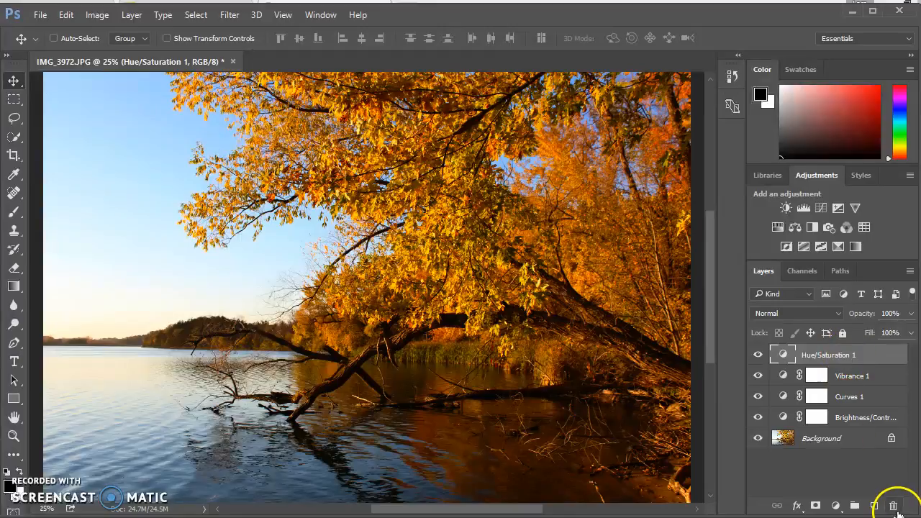
left_click(894, 507)
left_click(402, 209)
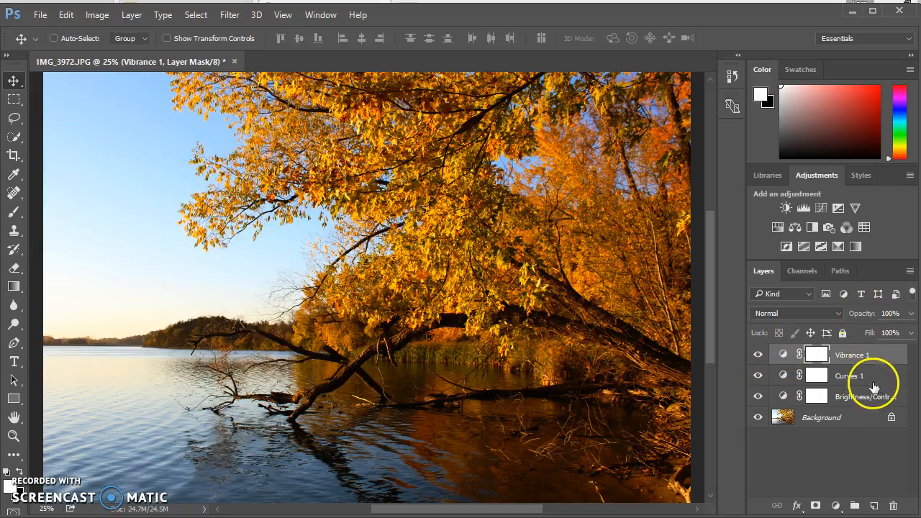
- Hide and show the Vibrance, Curves and Brightness/Contrast layers one at a time to compare each one's effect on the photo
left_click(759, 357)
left_click(758, 357)
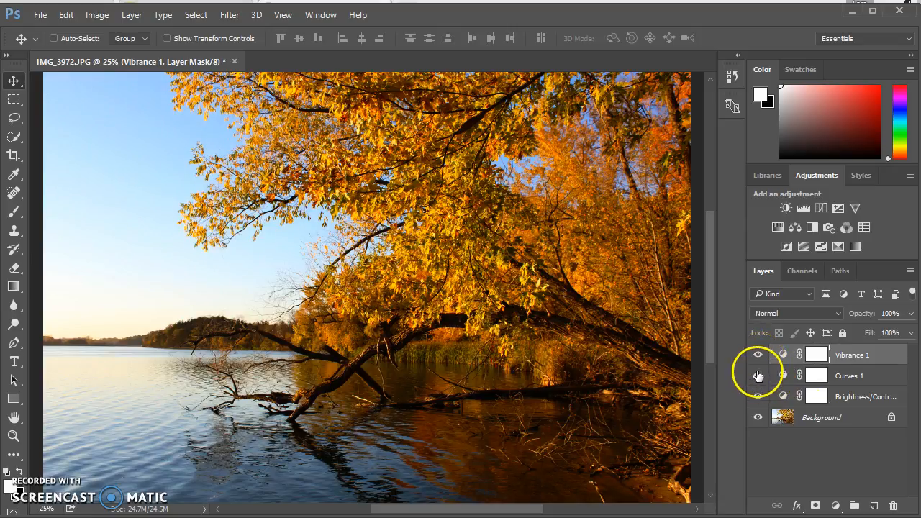
left_click(758, 376)
left_click(759, 376)
left_click(759, 400)
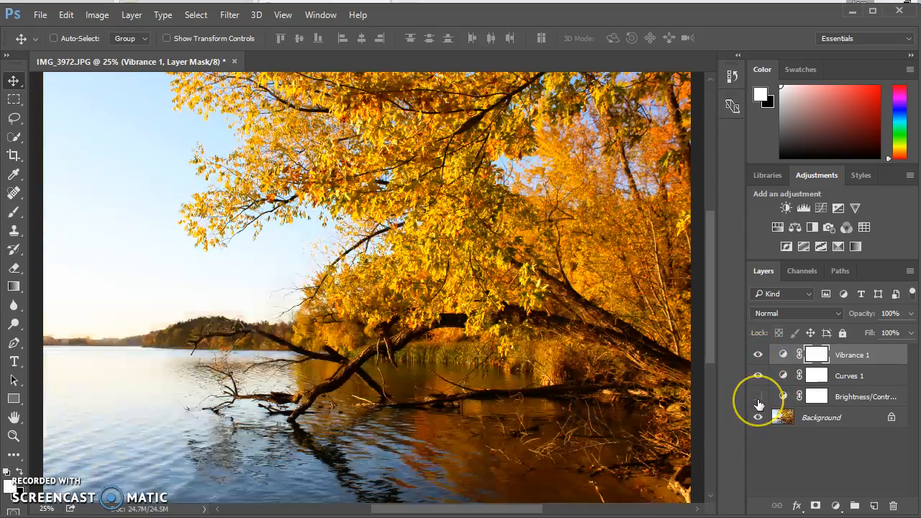
left_click(758, 397)
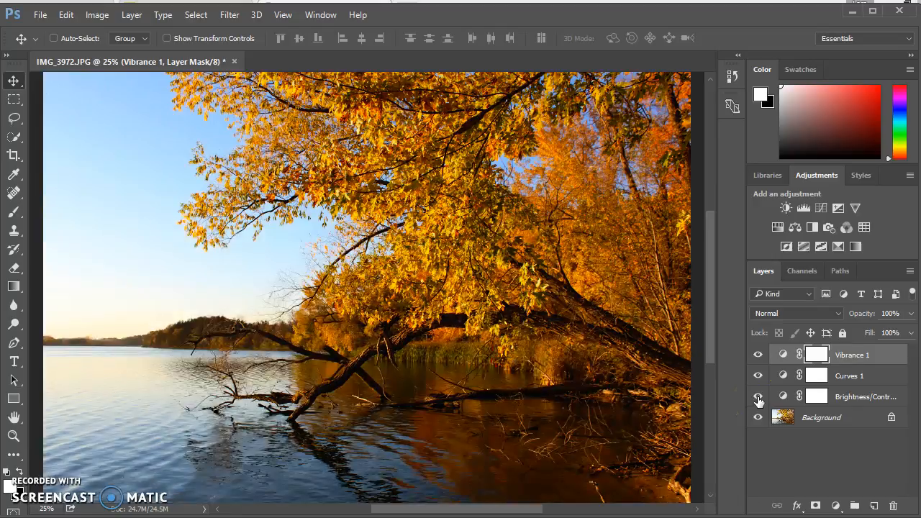